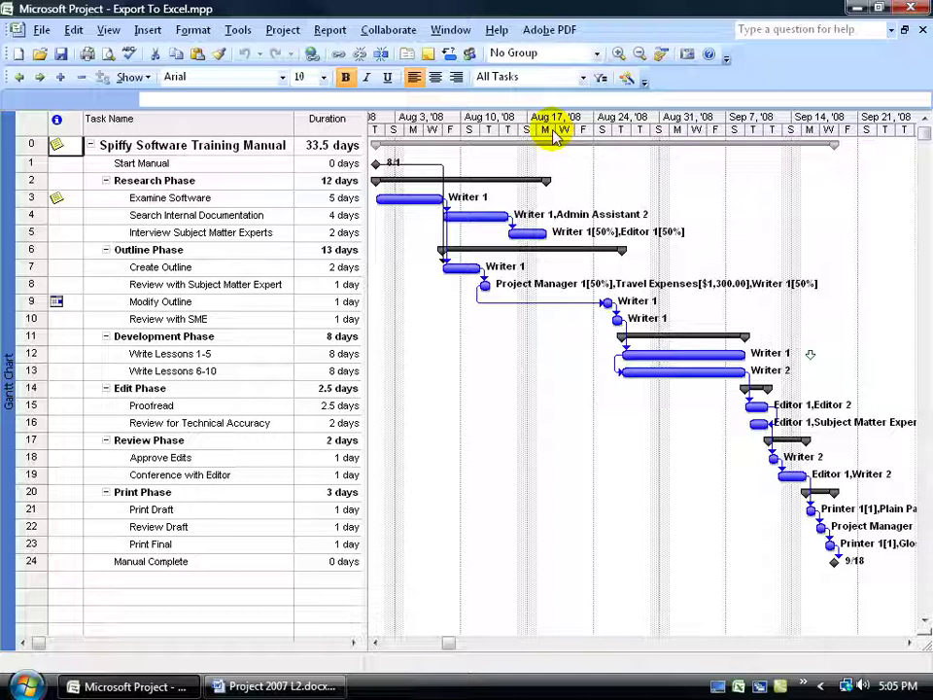
- Open Project Information (start Fri 8/1/08, status date NA) and move it down to reveal the Gantt rows
click(282, 31)
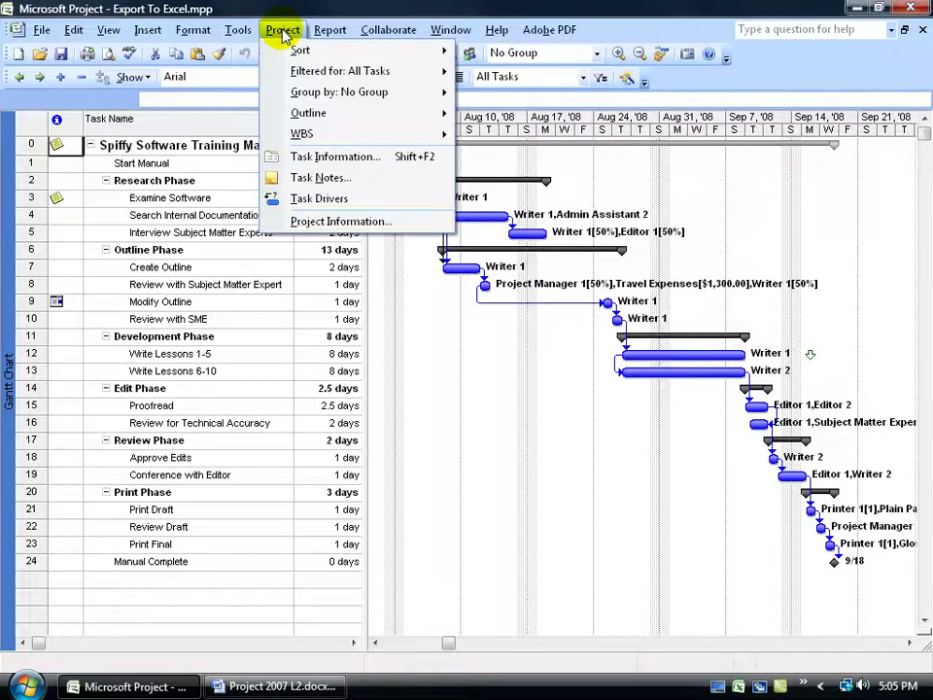
click(308, 221)
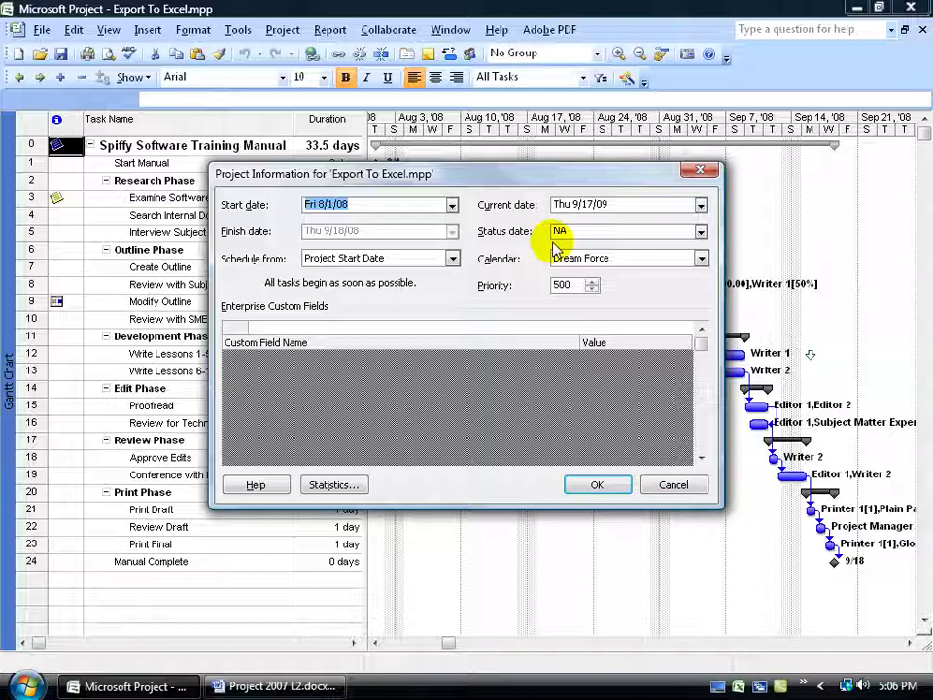
drag(481, 175, 481, 302)
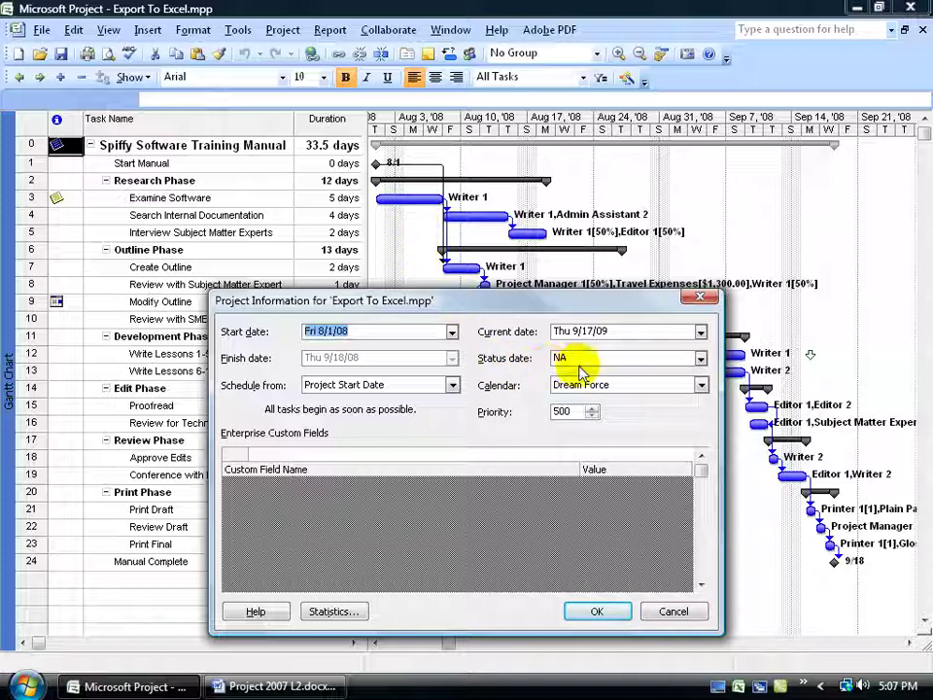
- Copy the start date Fri 8/1/08 into Status date, change it to August 8, 2008, and confirm
click(700, 358)
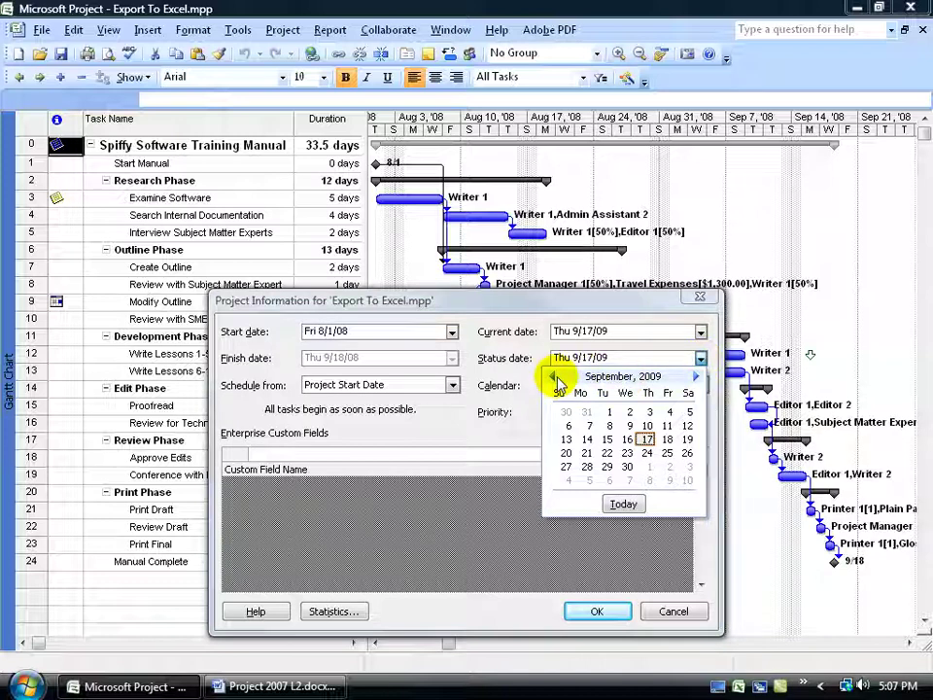
click(500, 339)
drag(396, 329, 293, 334)
key(ctrl+c)
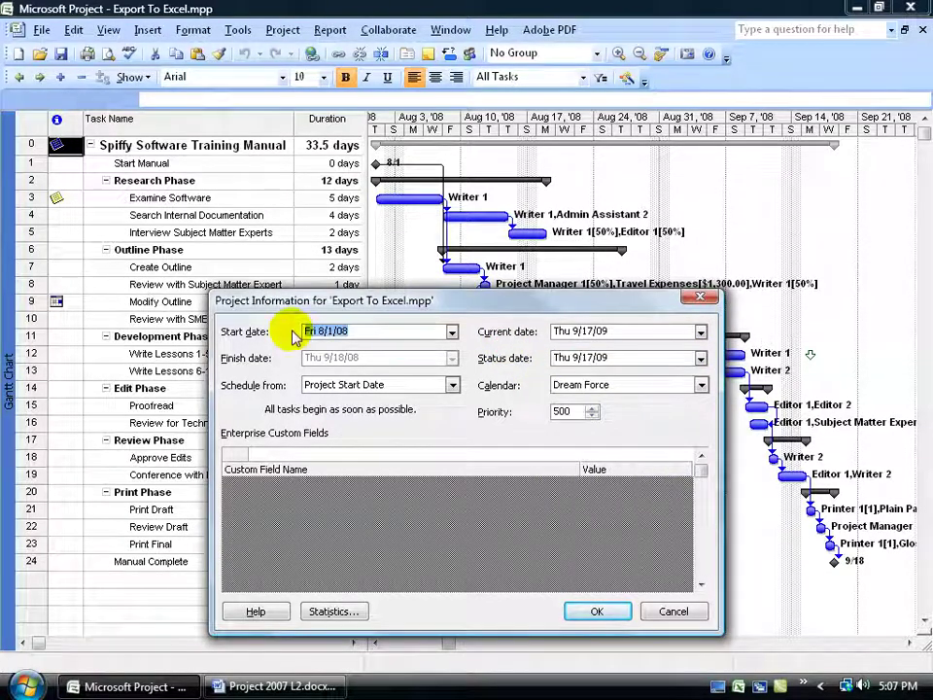
drag(644, 358, 541, 360)
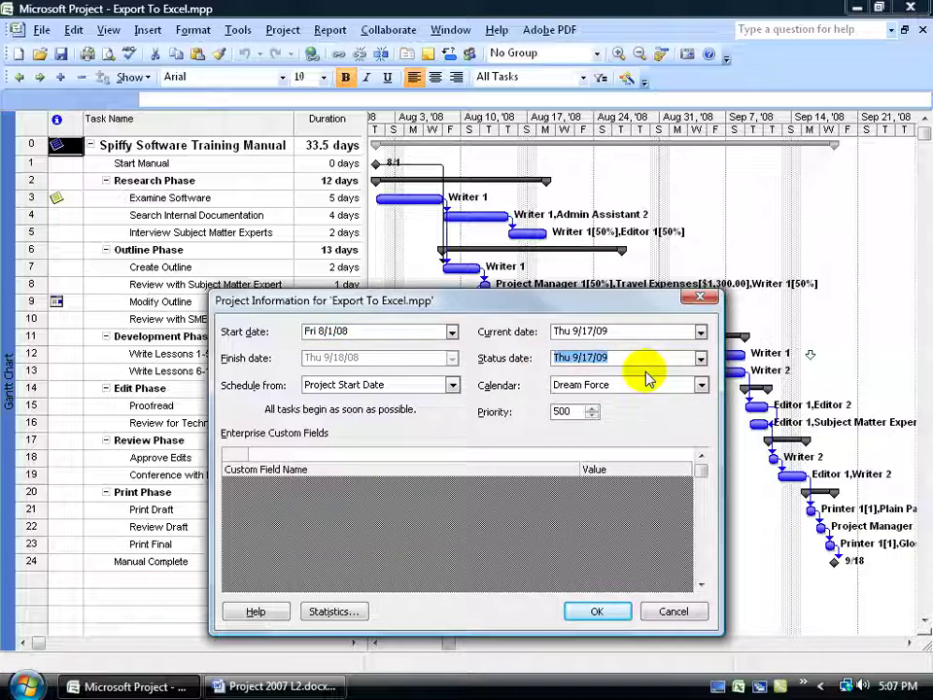
key(ctrl+v)
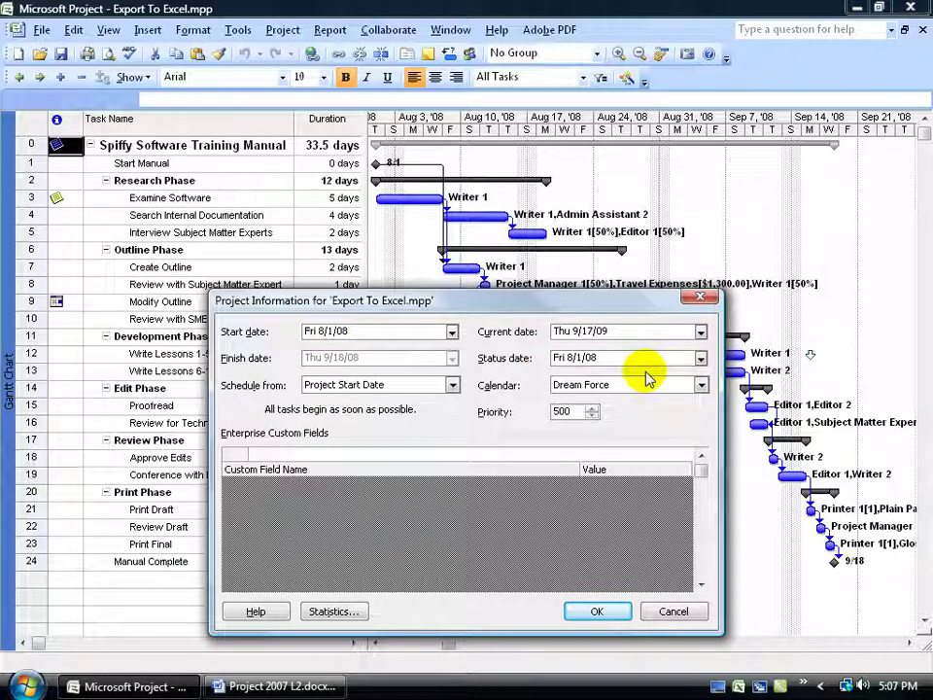
click(699, 358)
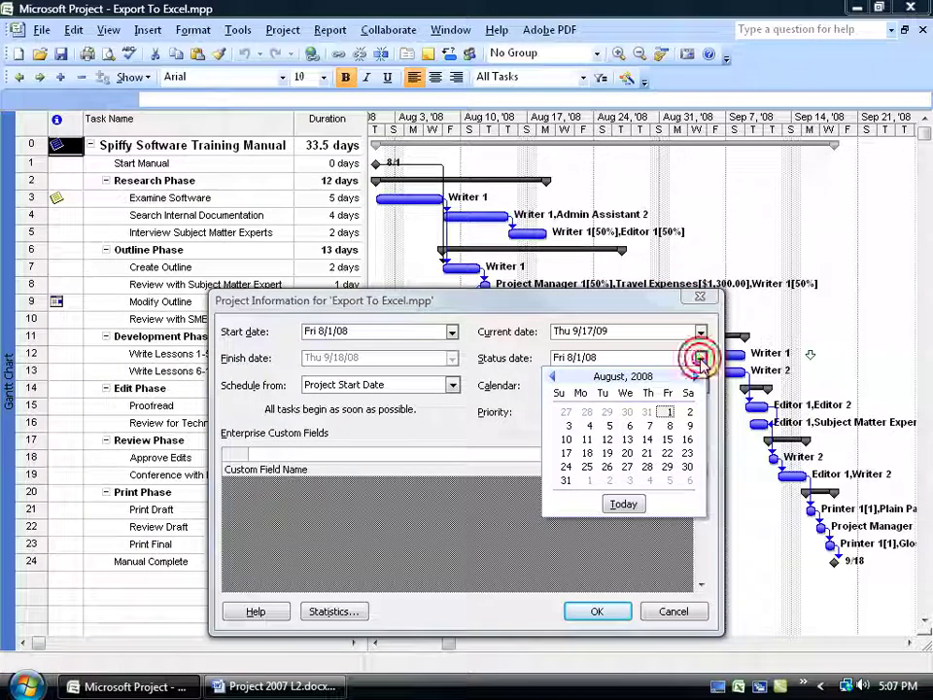
click(670, 428)
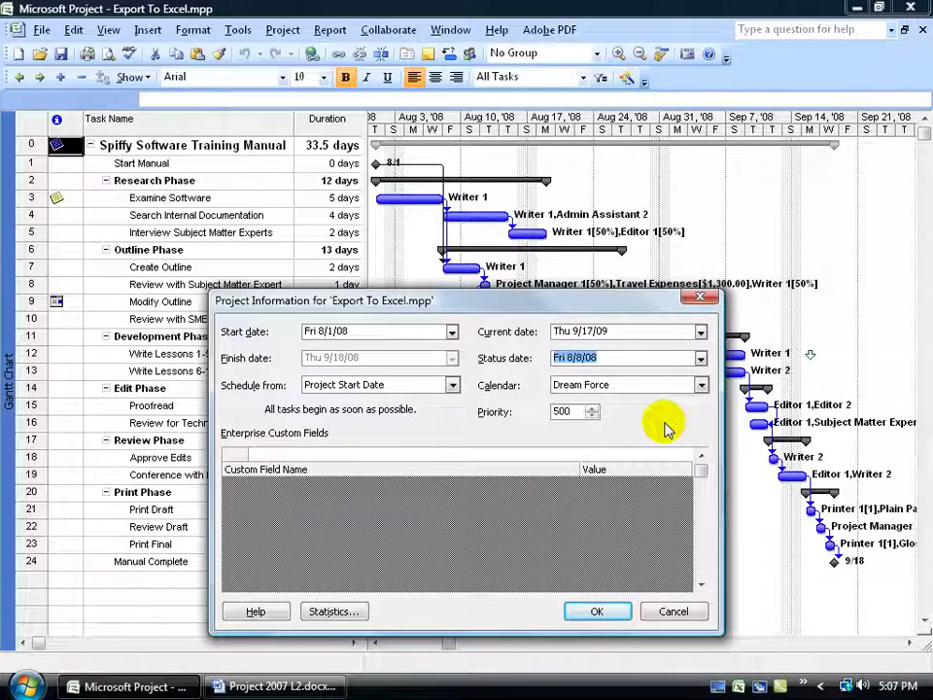
click(599, 610)
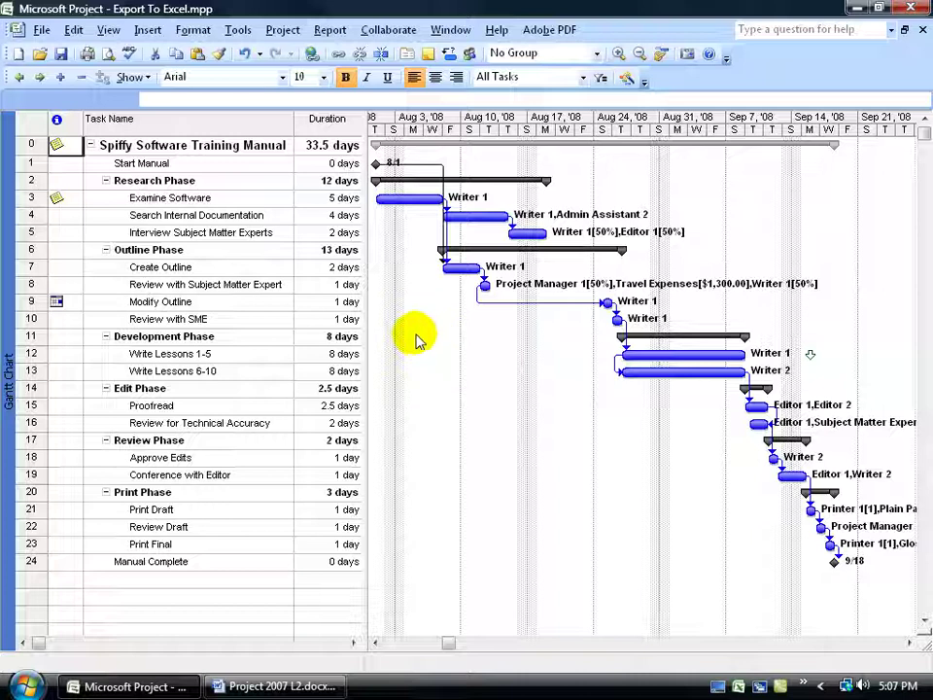
- Turn on 'Always display current progress line at project status date' in the chart's Progress Lines settings
right_click(433, 333)
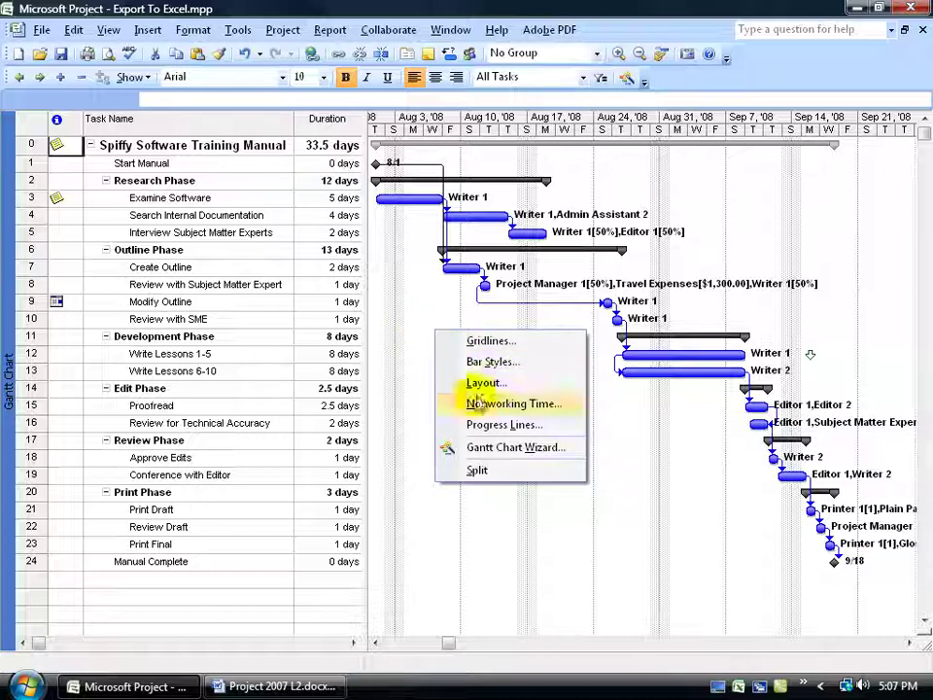
click(486, 424)
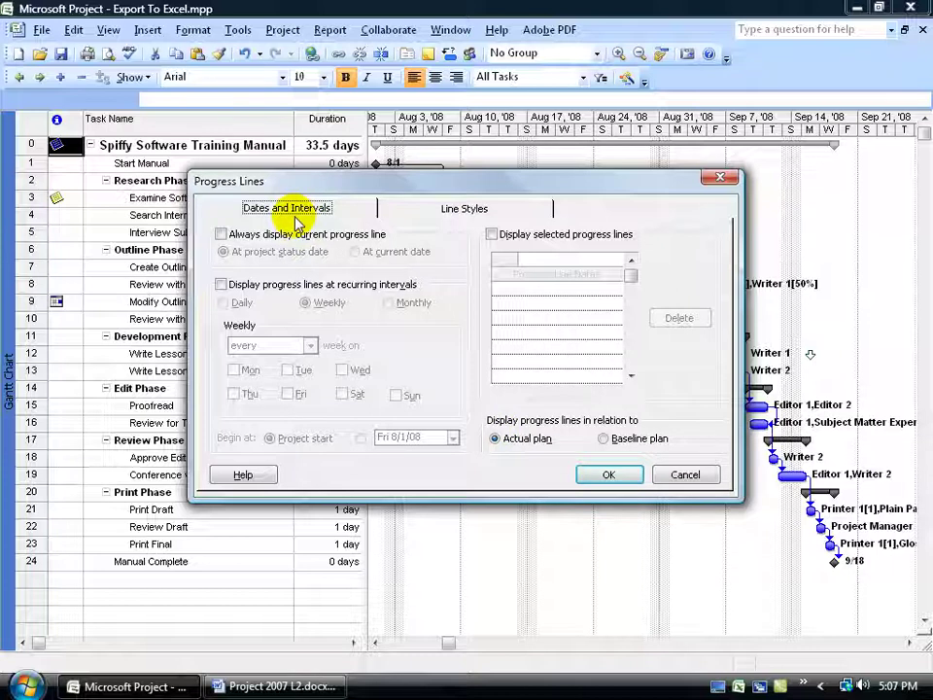
click(221, 235)
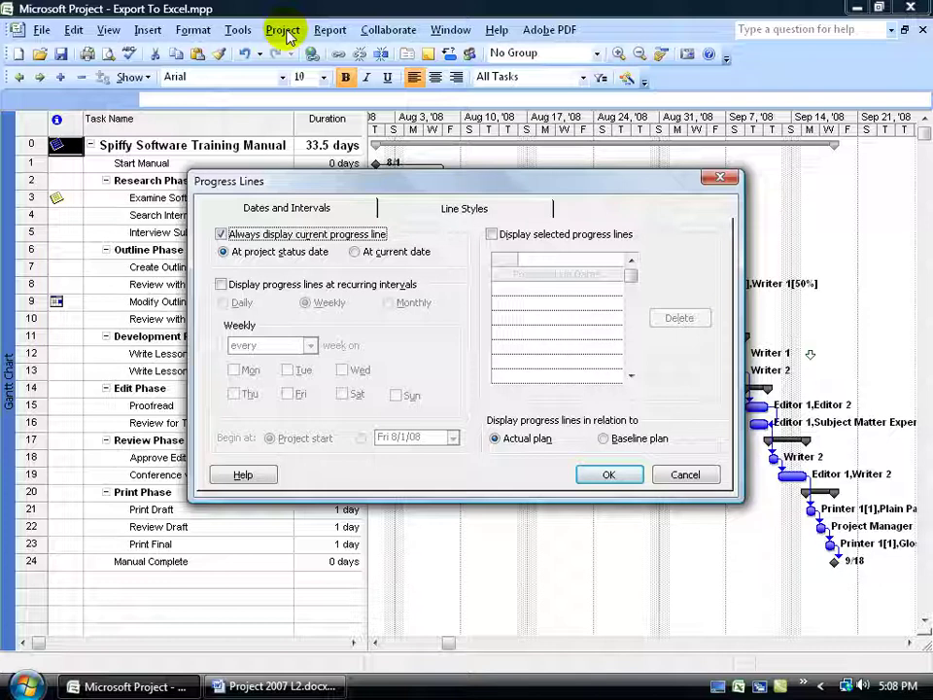
click(609, 474)
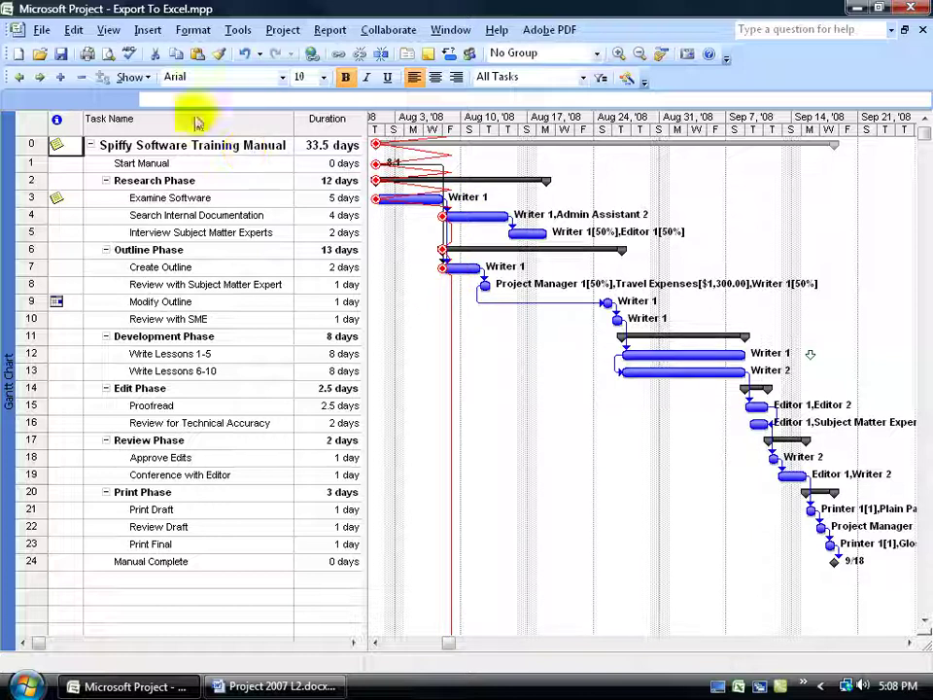
- Show the Tracking toolbar and mark Examine Software as 100% complete
right_click(124, 55)
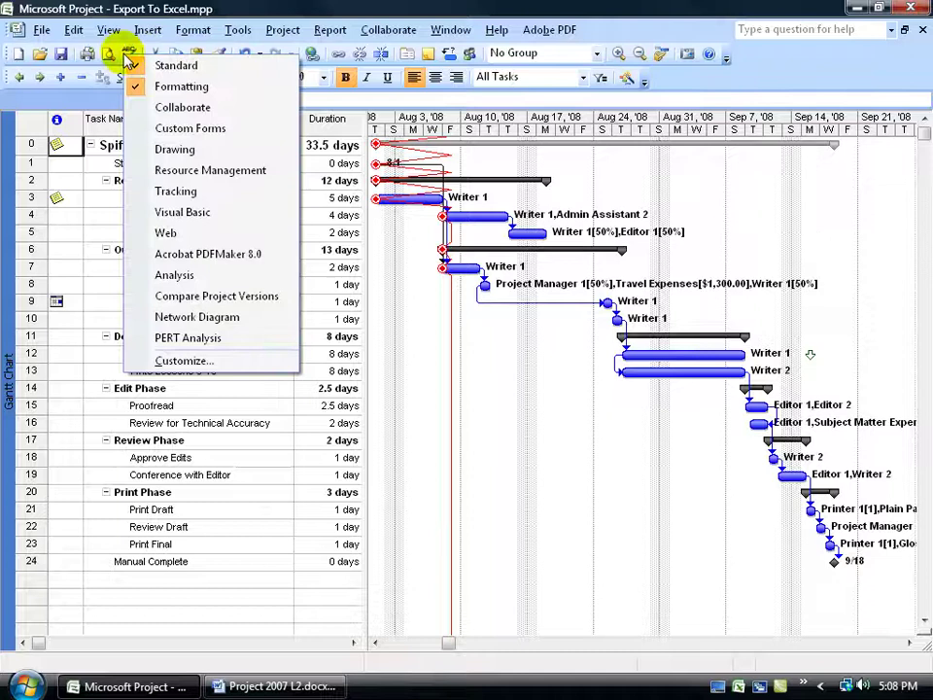
click(179, 191)
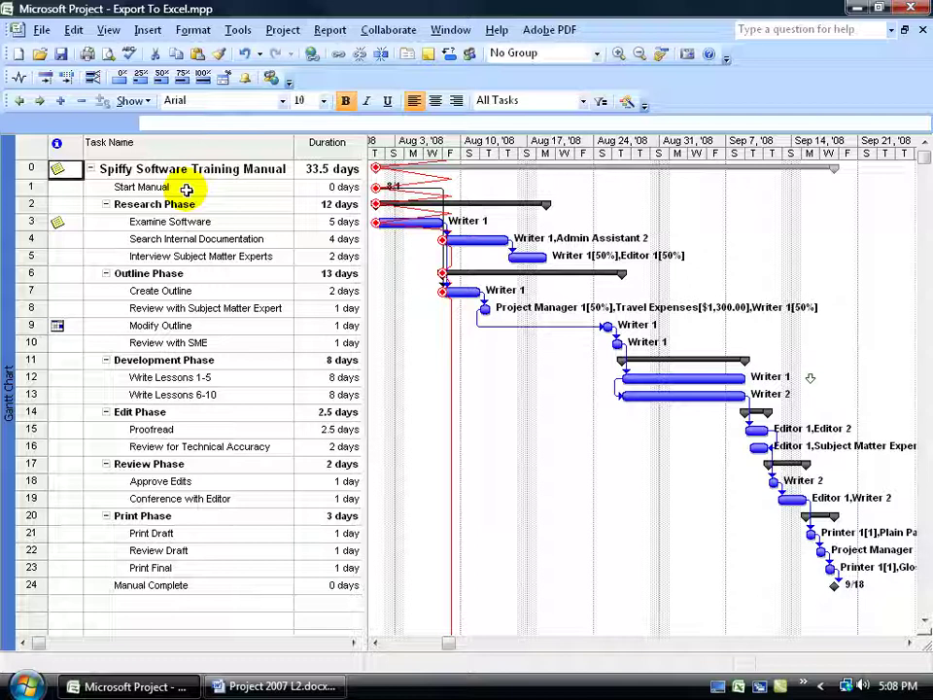
click(181, 224)
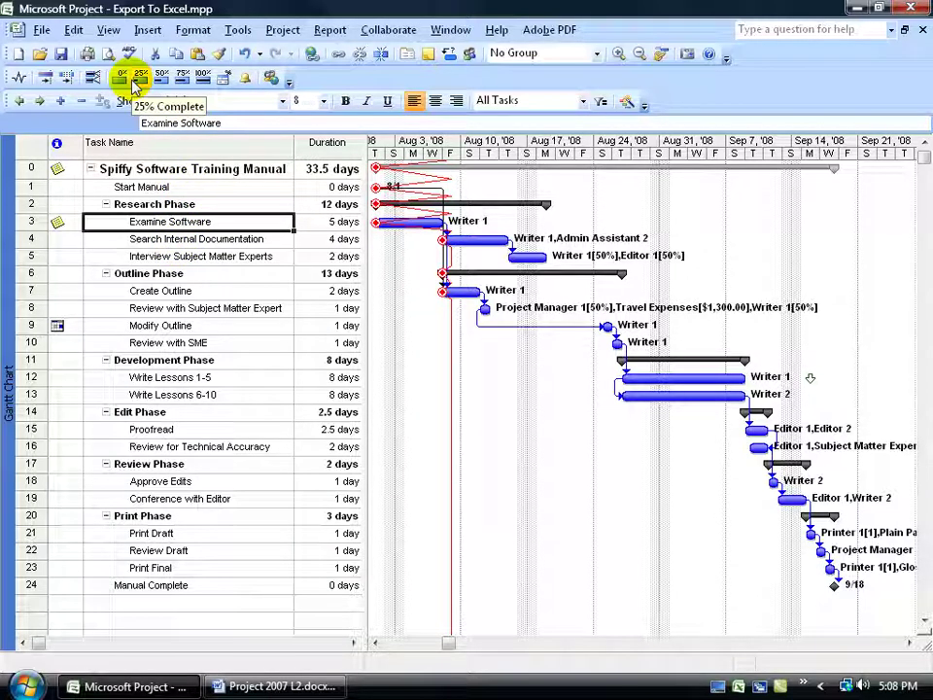
click(203, 77)
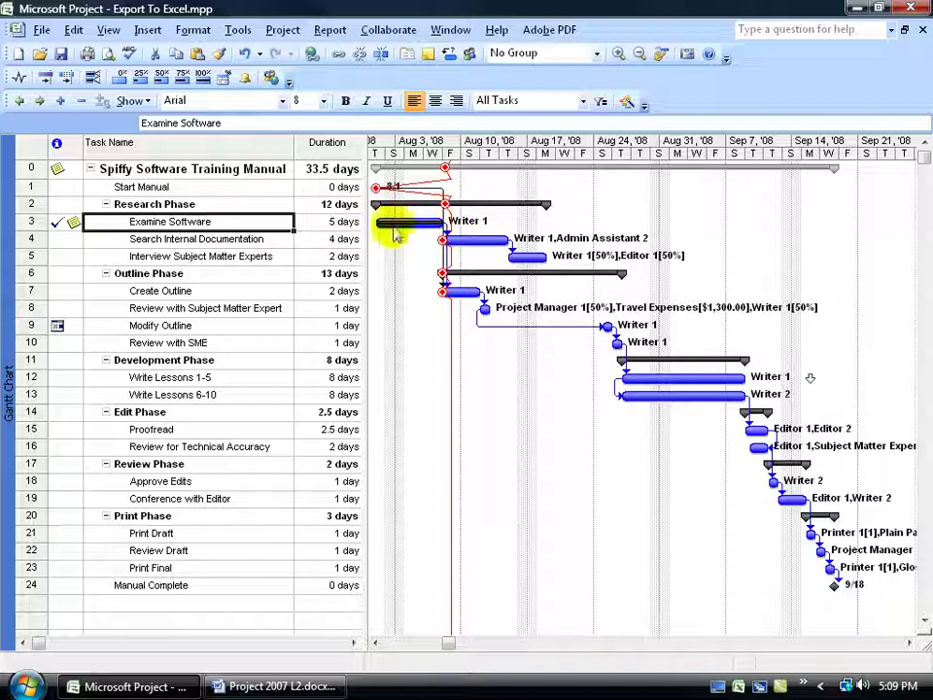
- Mark Search Internal Documentation as 100% complete
click(265, 239)
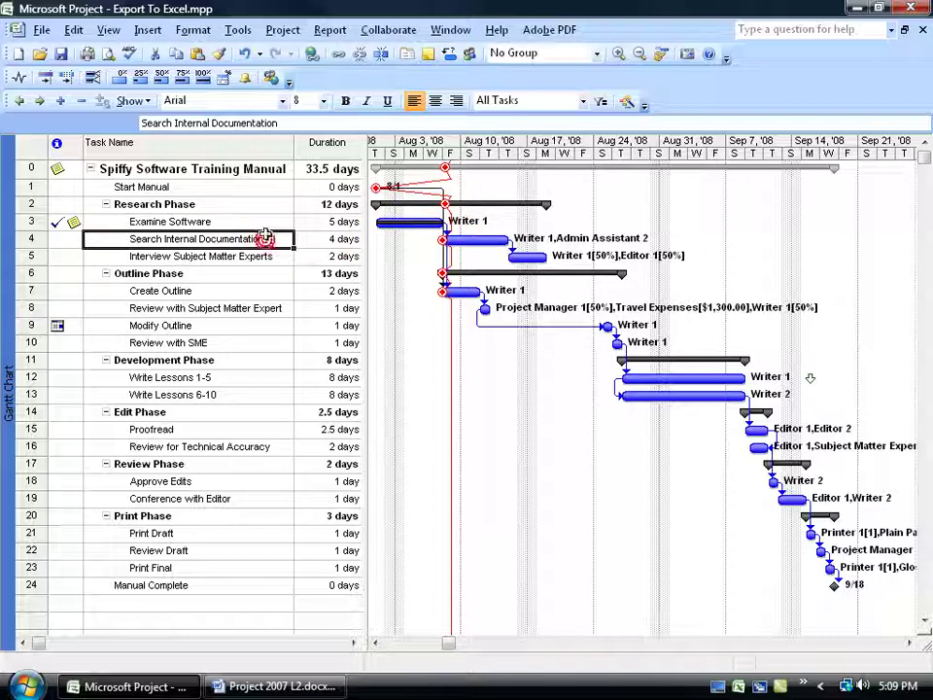
click(202, 78)
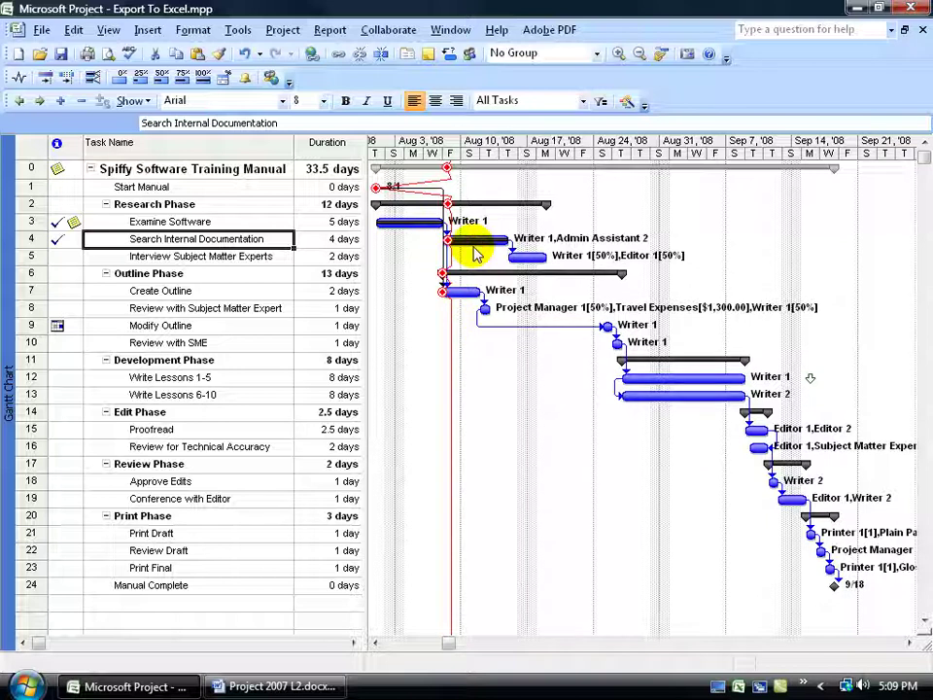
mouse_move(442, 276)
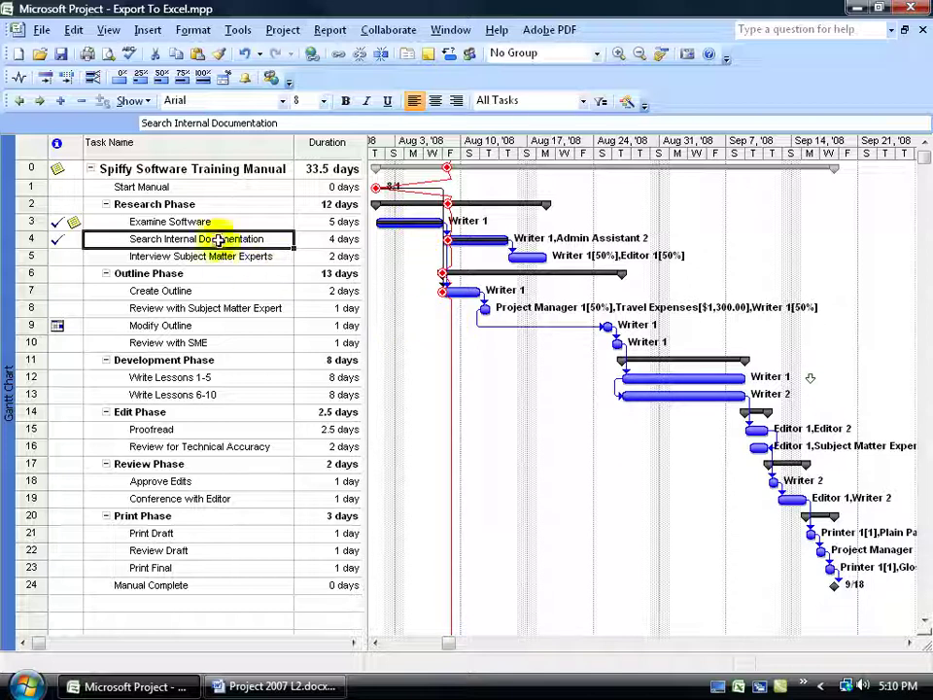
- Reset Search Internal Documentation and Examine Software back to 0% complete
click(119, 76)
click(157, 222)
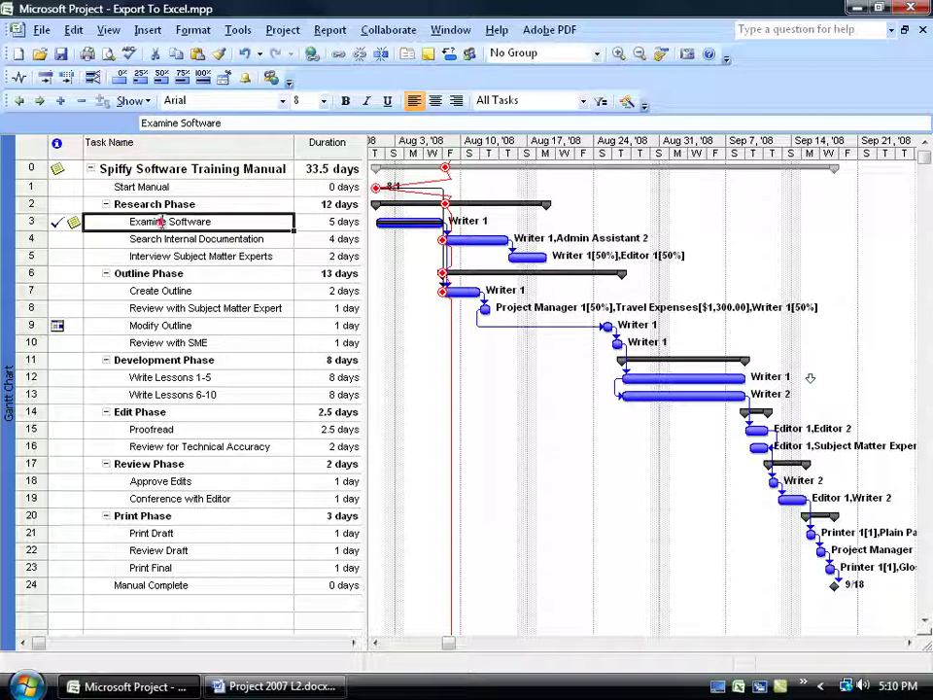
click(117, 77)
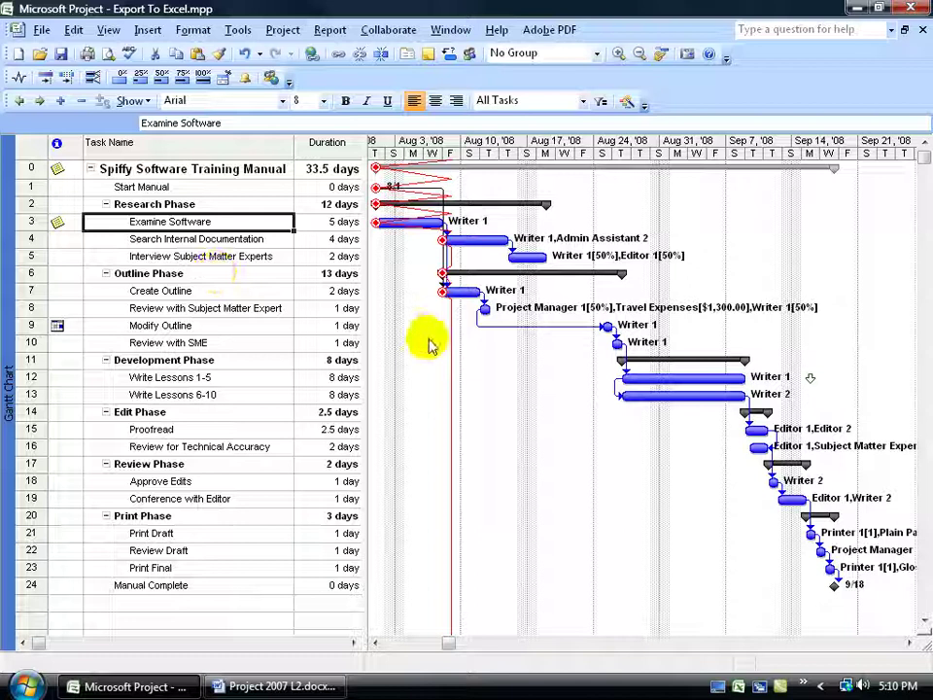
- Uncheck 'Always display current progress line' in Progress Lines to remove the line
right_click(491, 364)
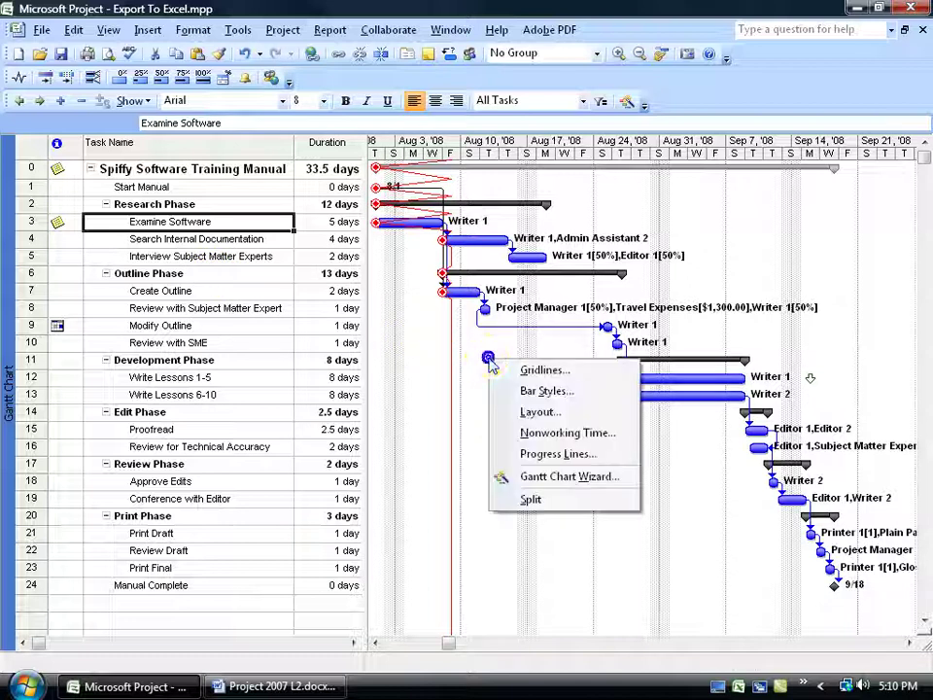
click(537, 454)
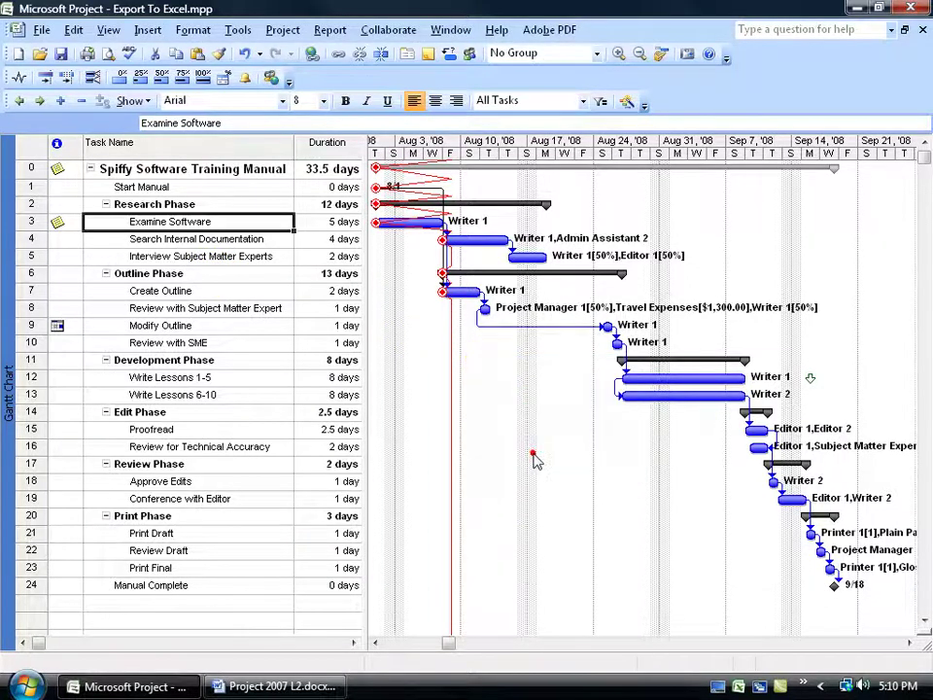
click(241, 234)
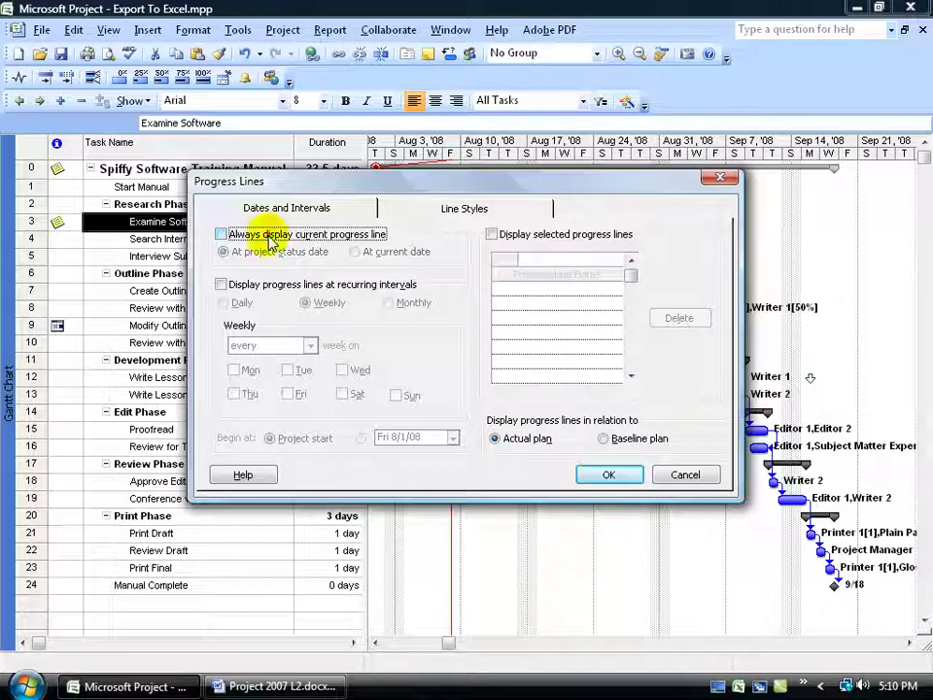
click(605, 474)
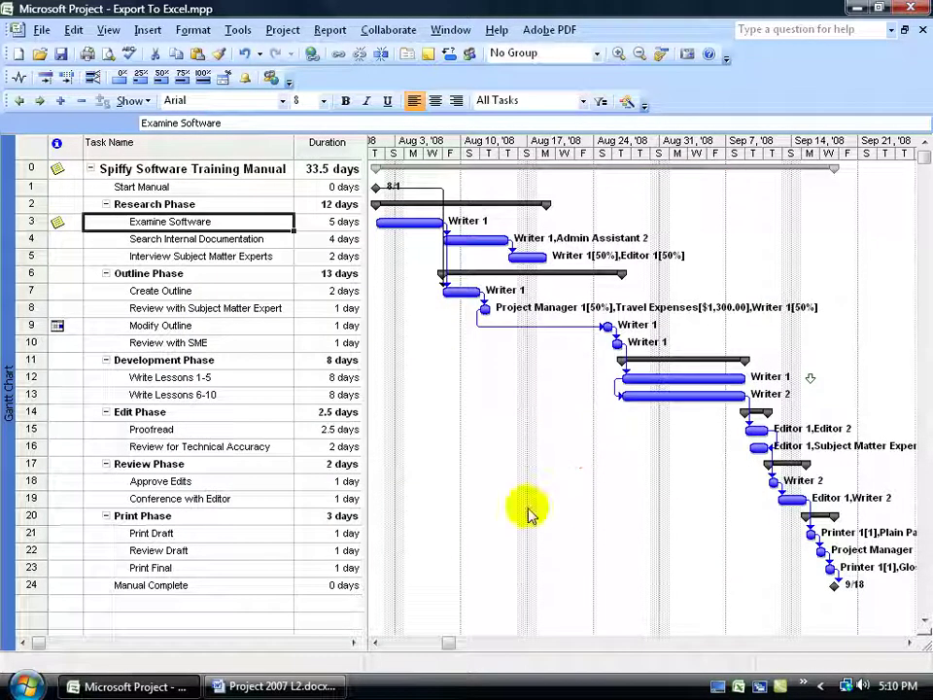
- Change the Status date in Project Information from Fri 8/8/08 to NA
click(282, 30)
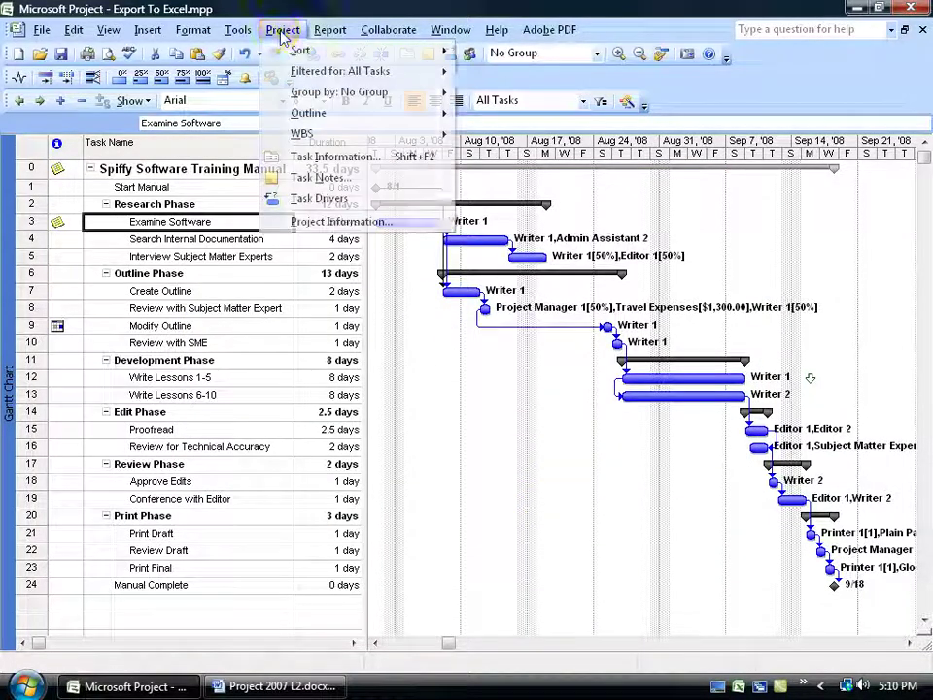
click(315, 221)
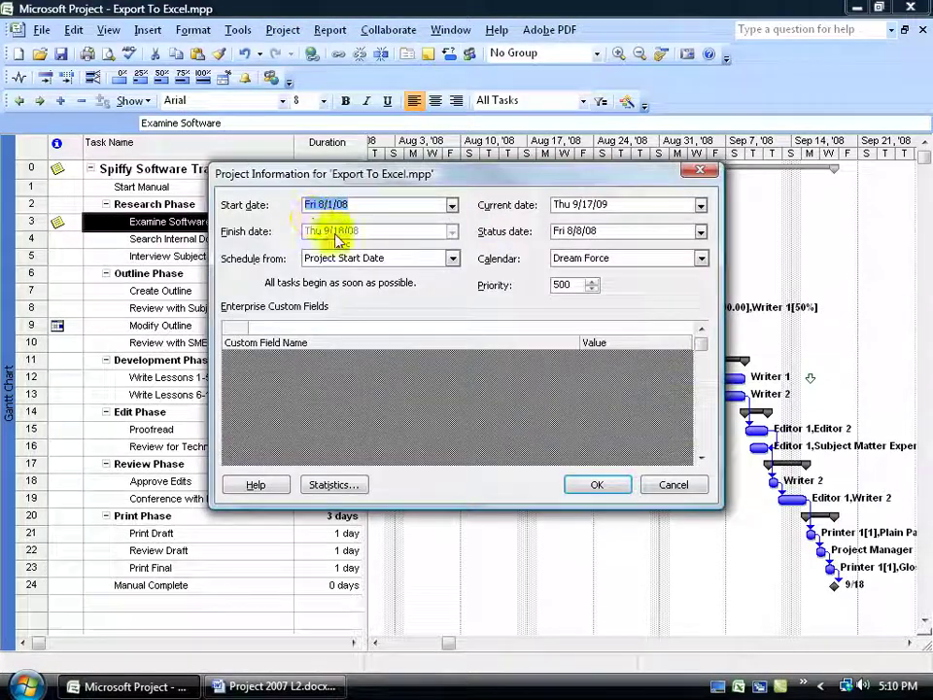
click(600, 231)
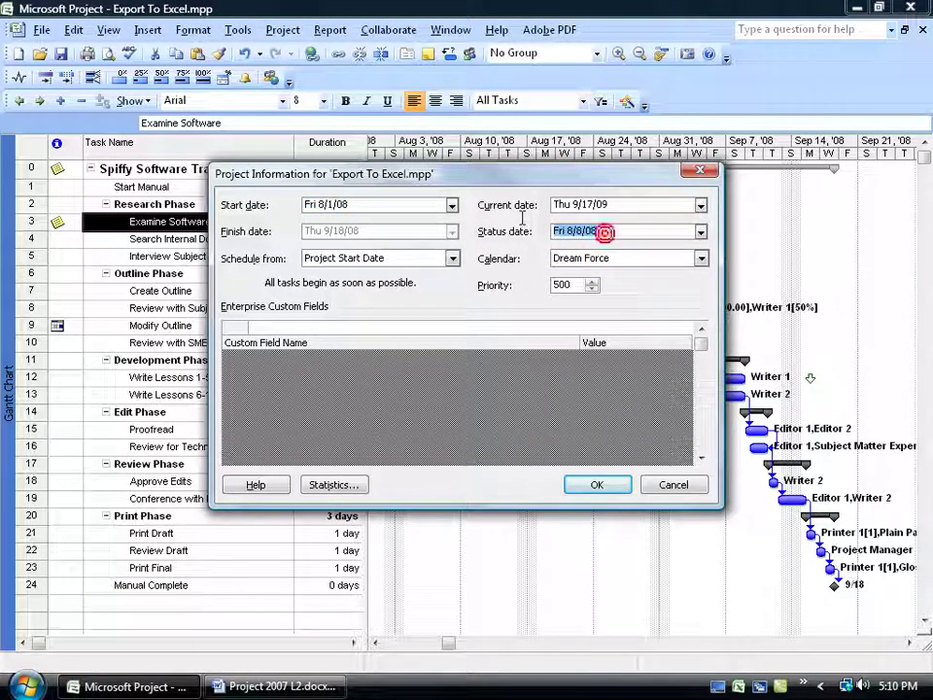
text(NA)
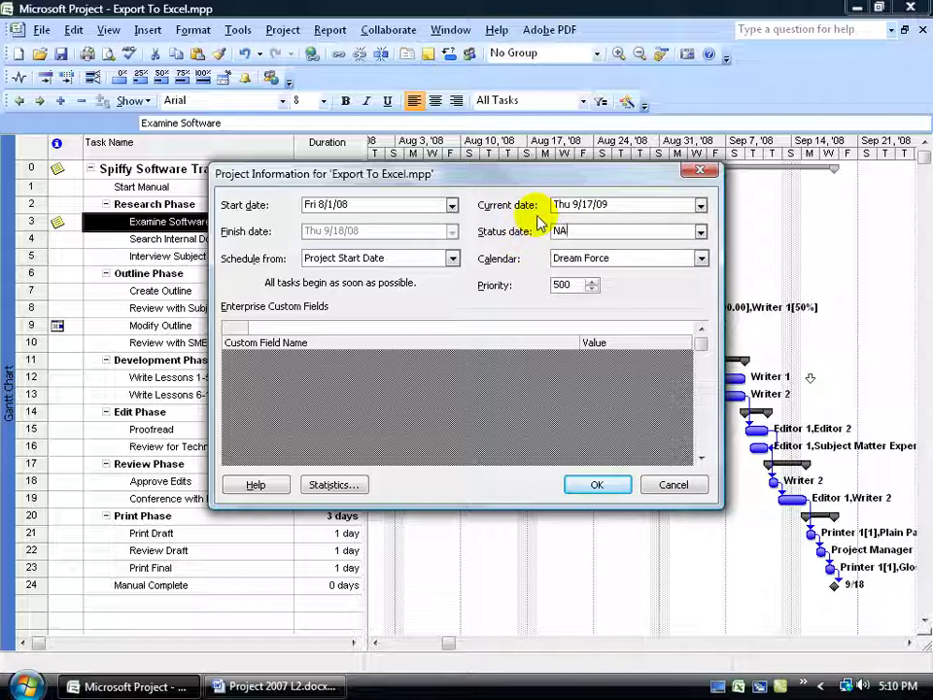
click(595, 484)
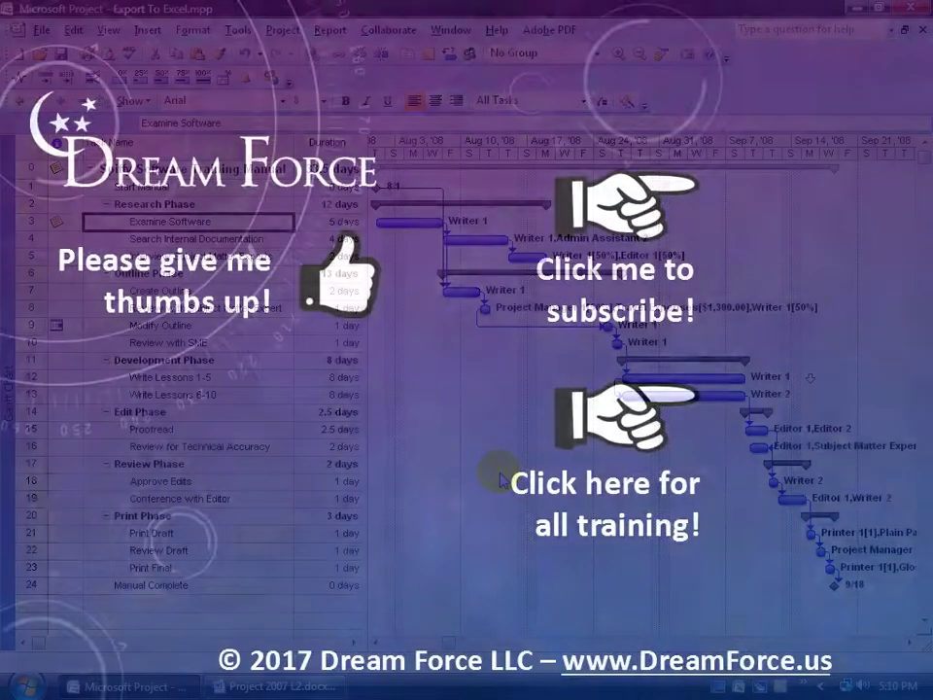